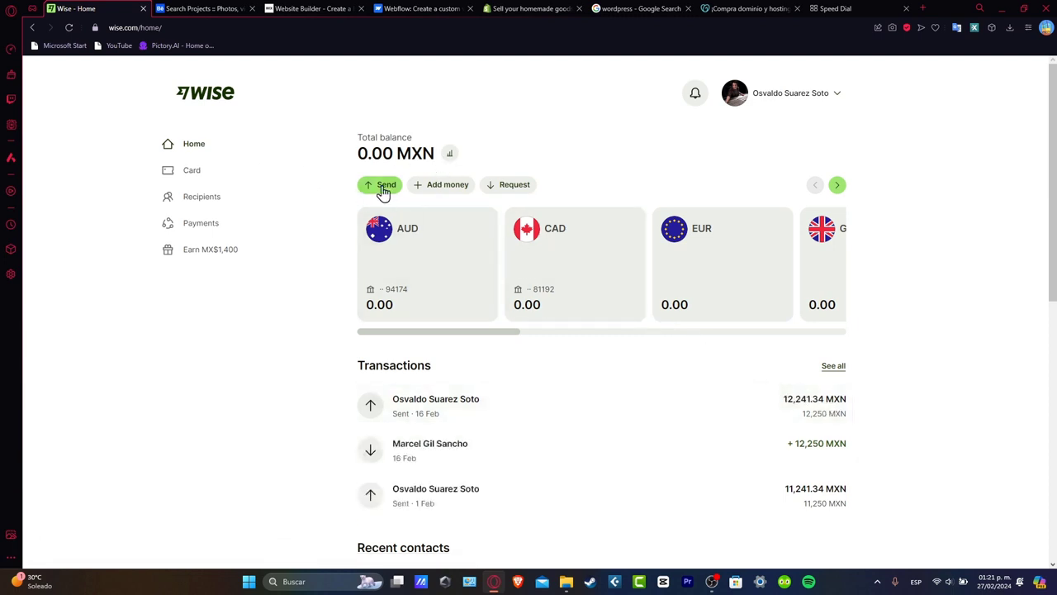
Step: Open the Card page, which says cards aren't available in Mexico and offers a waitlist
left_click_drag(368, 153, 432, 160)
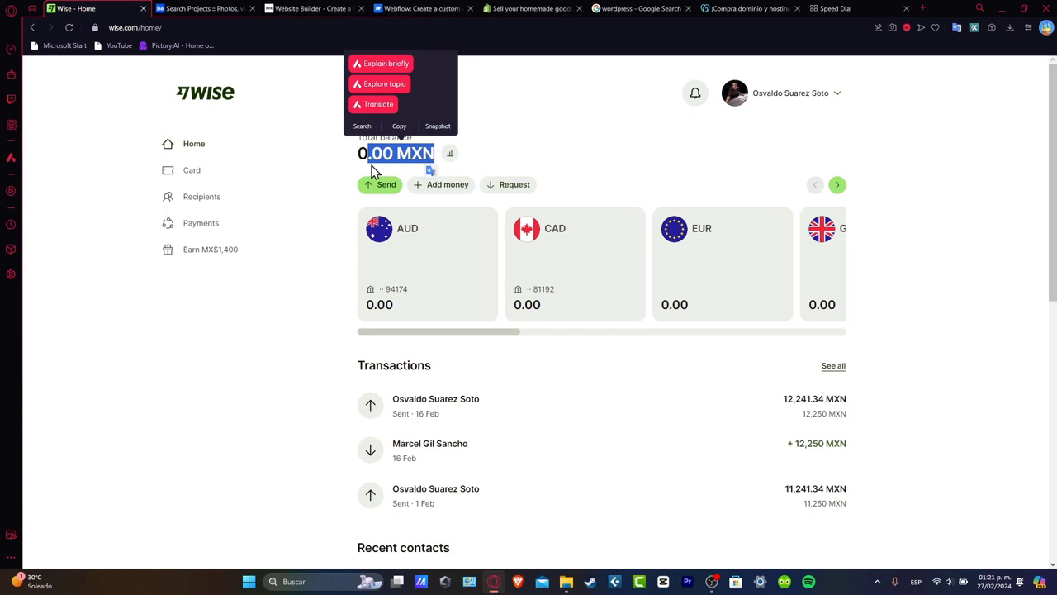
left_click(196, 172)
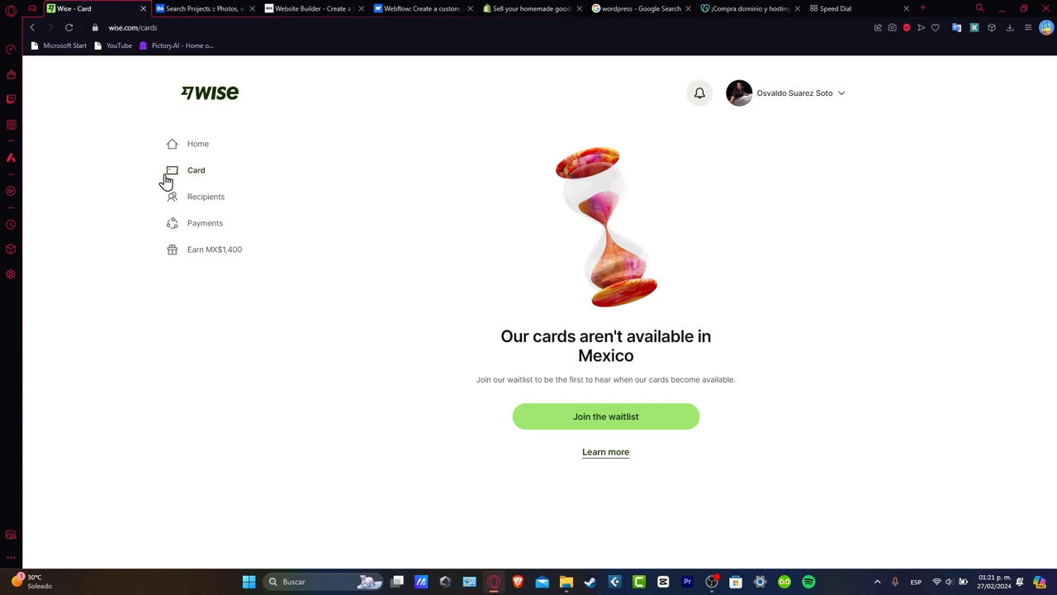
Step: From Payments' full Account details list, generate British pound (GBP) account details
left_click(214, 220)
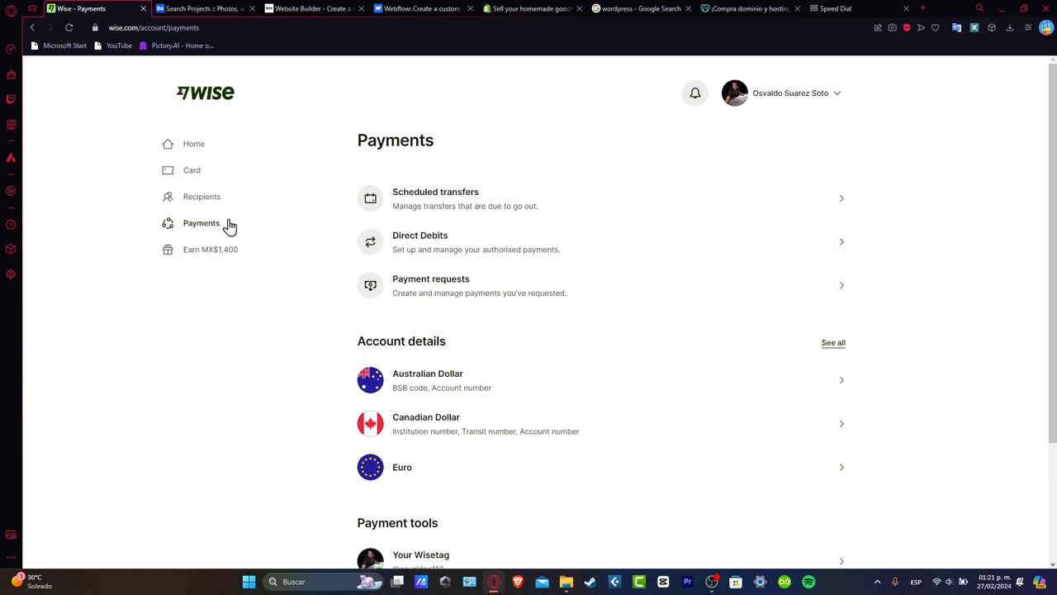
left_click(841, 345)
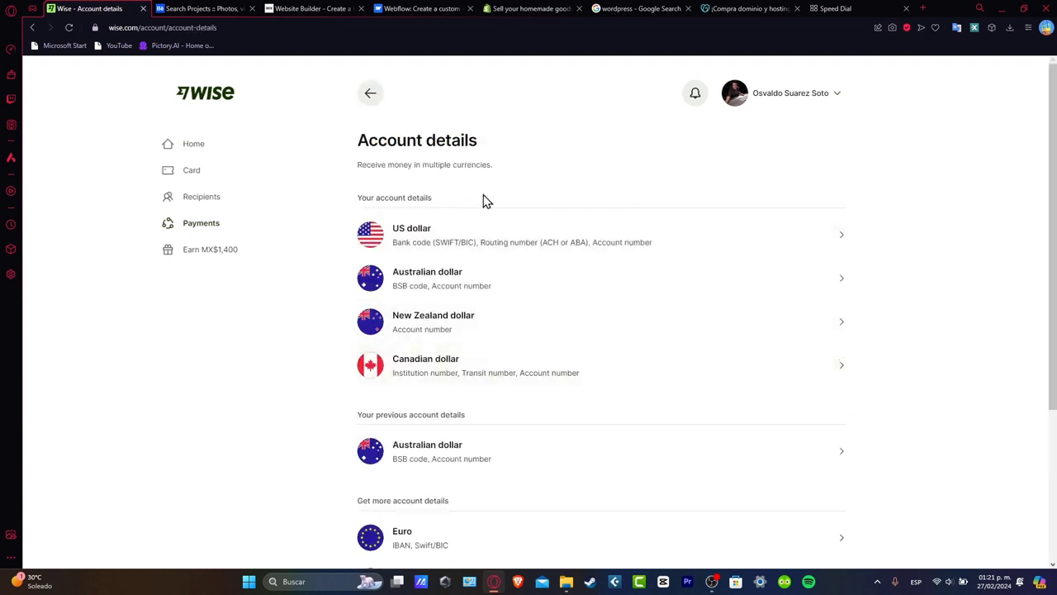
left_click_drag(432, 198, 375, 198)
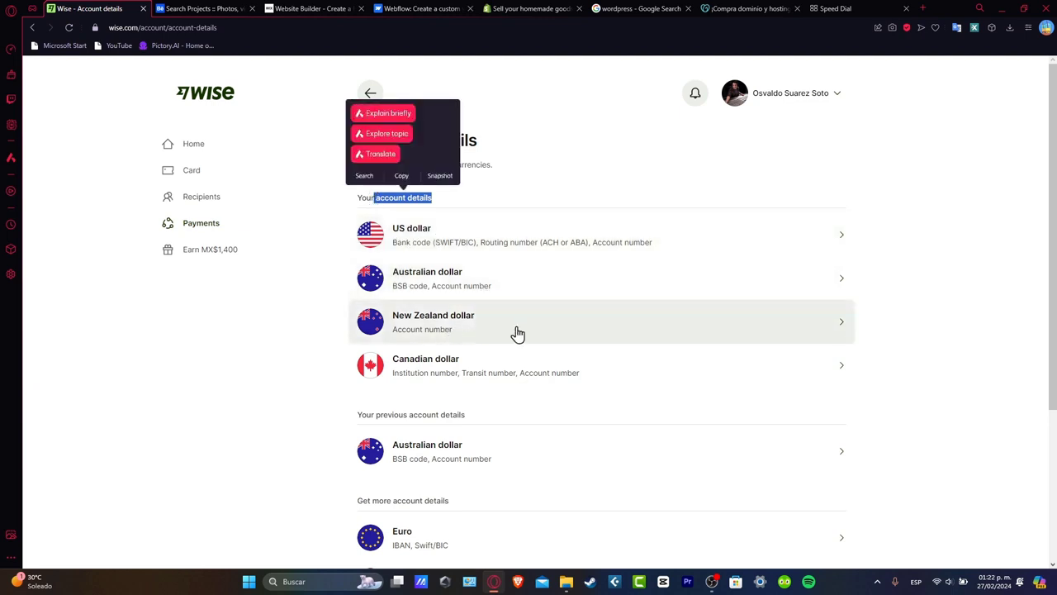
scroll(571, 318, "down", 3)
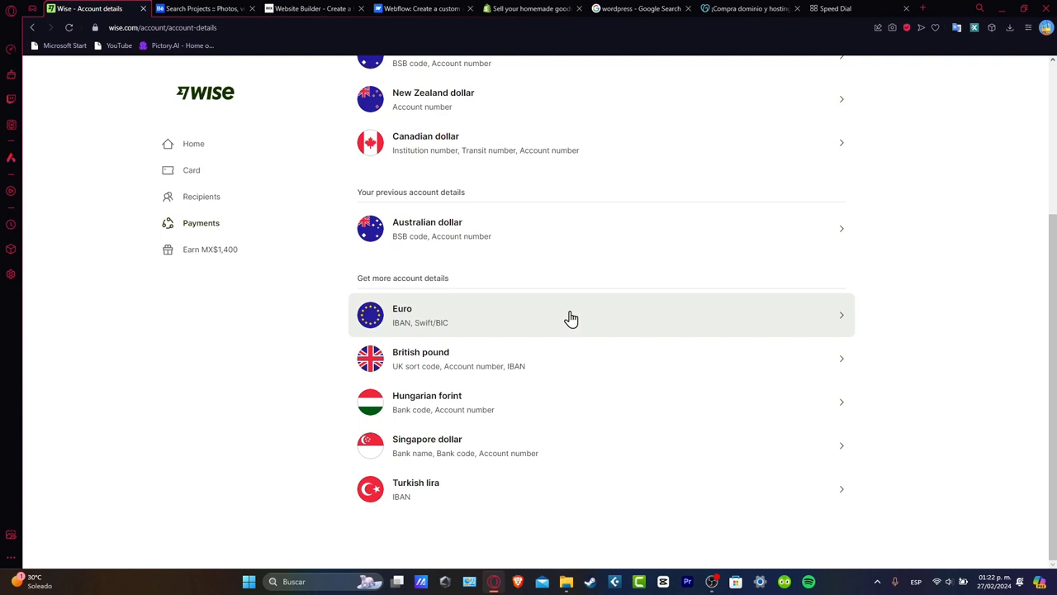
left_click(557, 371)
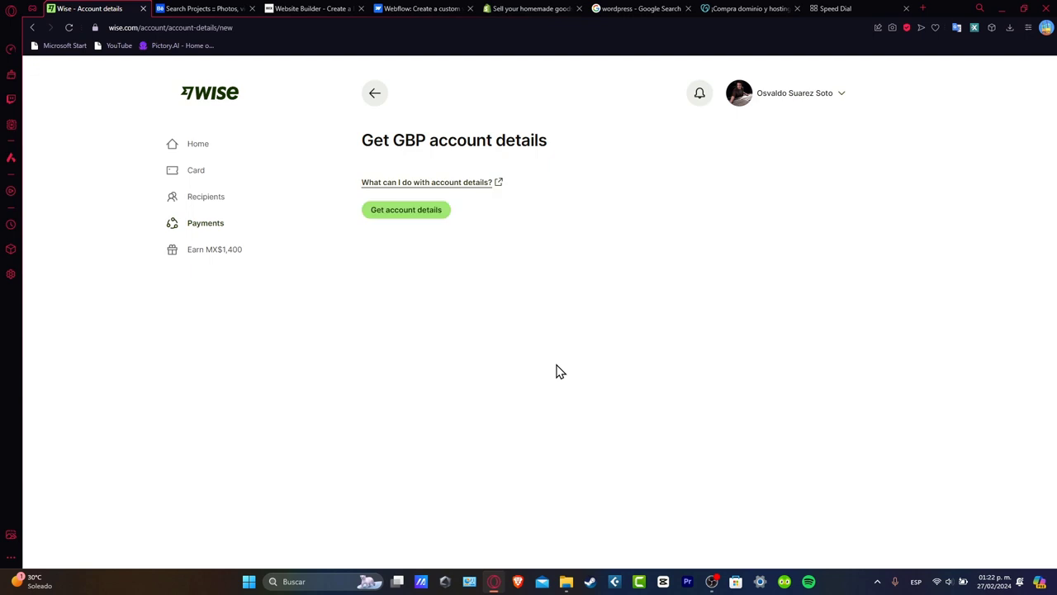
left_click(426, 216)
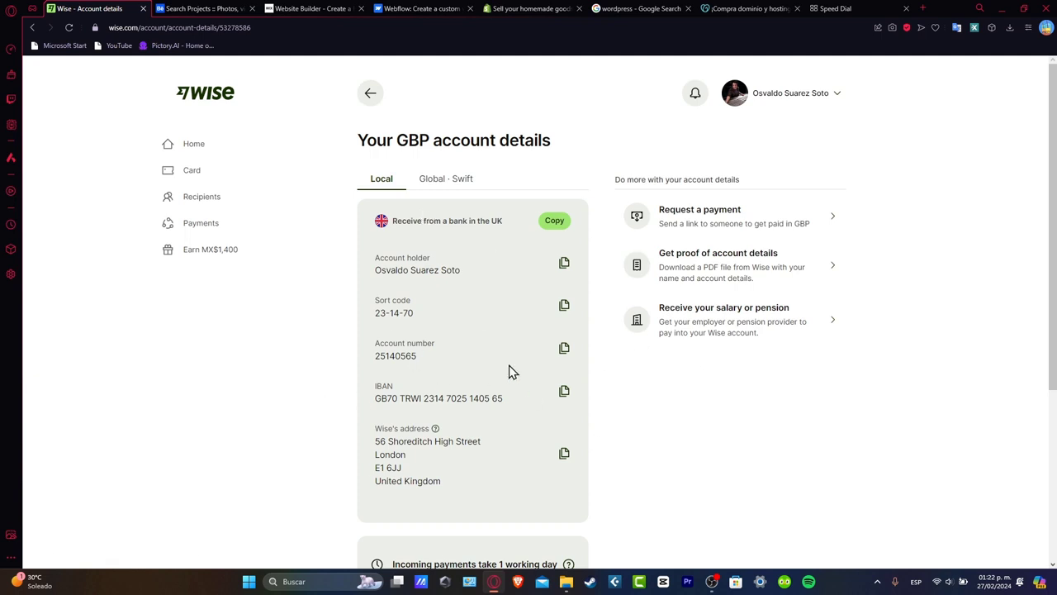
Step: Go to Recipients and start adding a new recipient account for yourself
key("alt+Left")
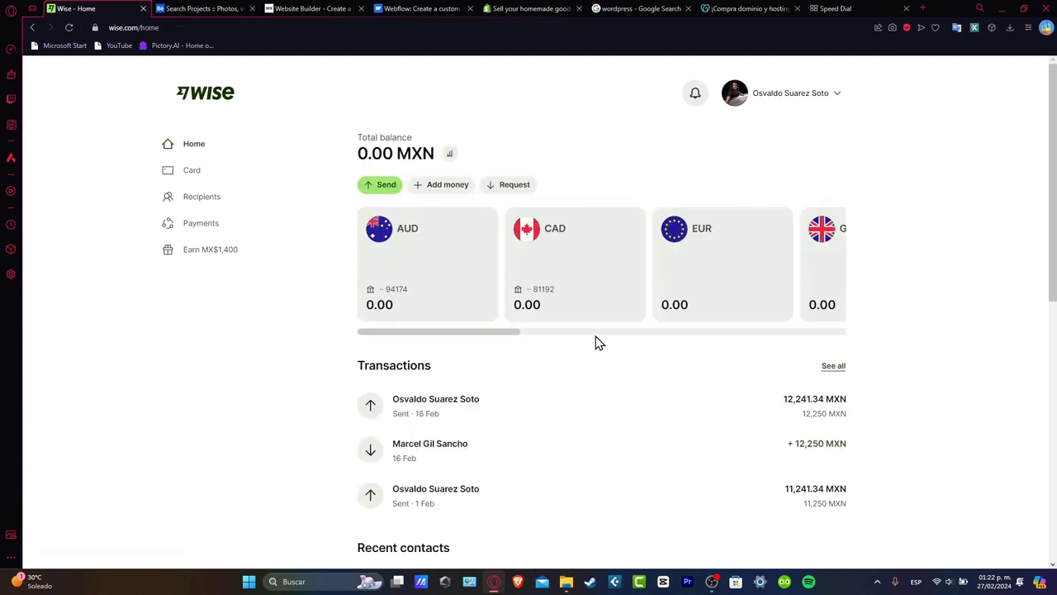
left_click(190, 205)
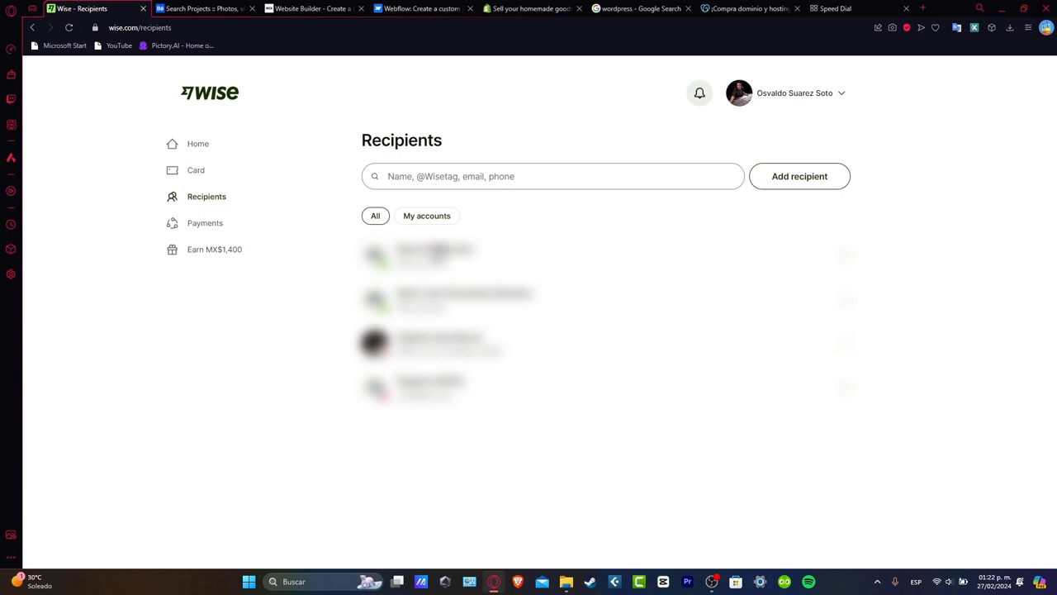
left_click(821, 182)
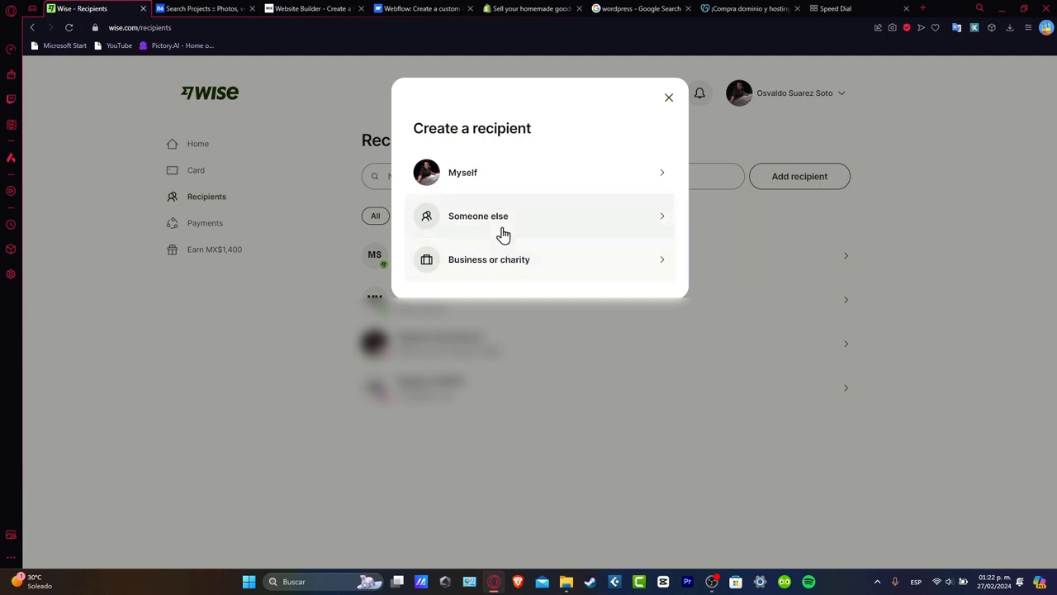
left_click(509, 174)
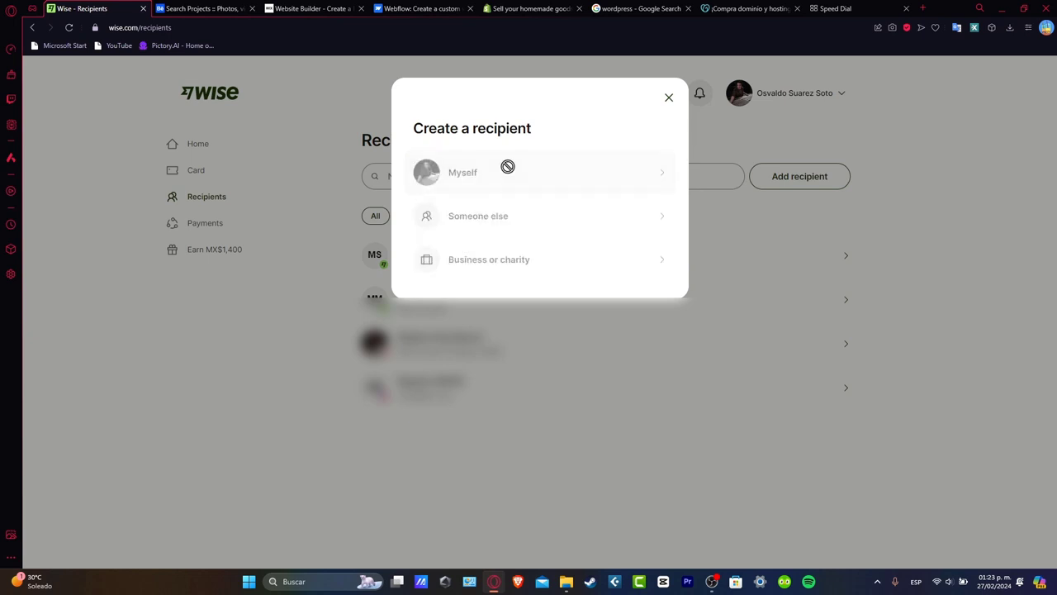
Step: Set the recipient currency to USD and compare the ACH, Wire and SWIFT bank-detail forms
left_click(577, 189)
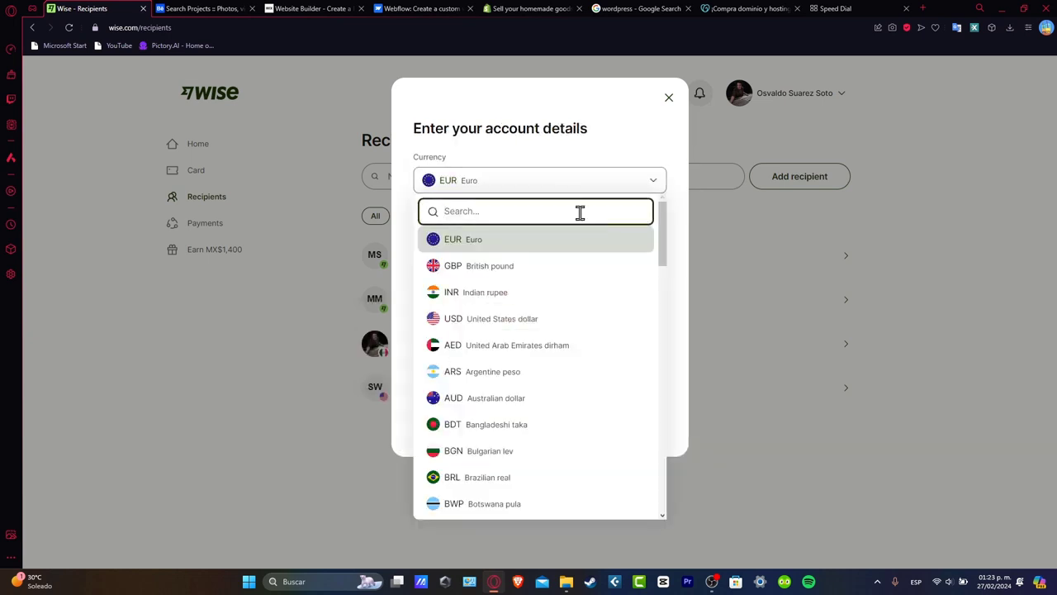
left_click(563, 170)
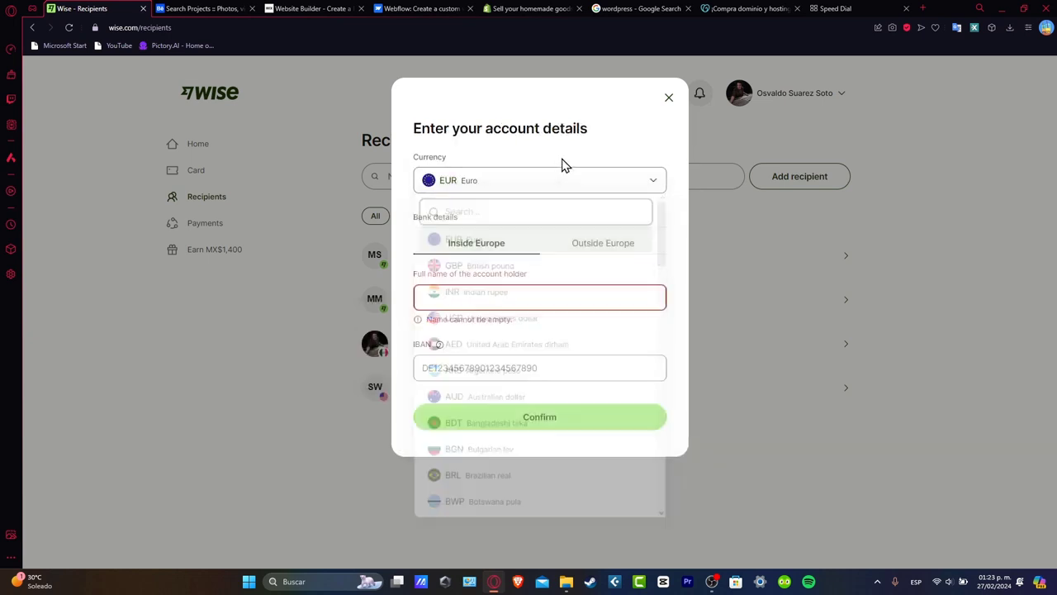
left_click(477, 192)
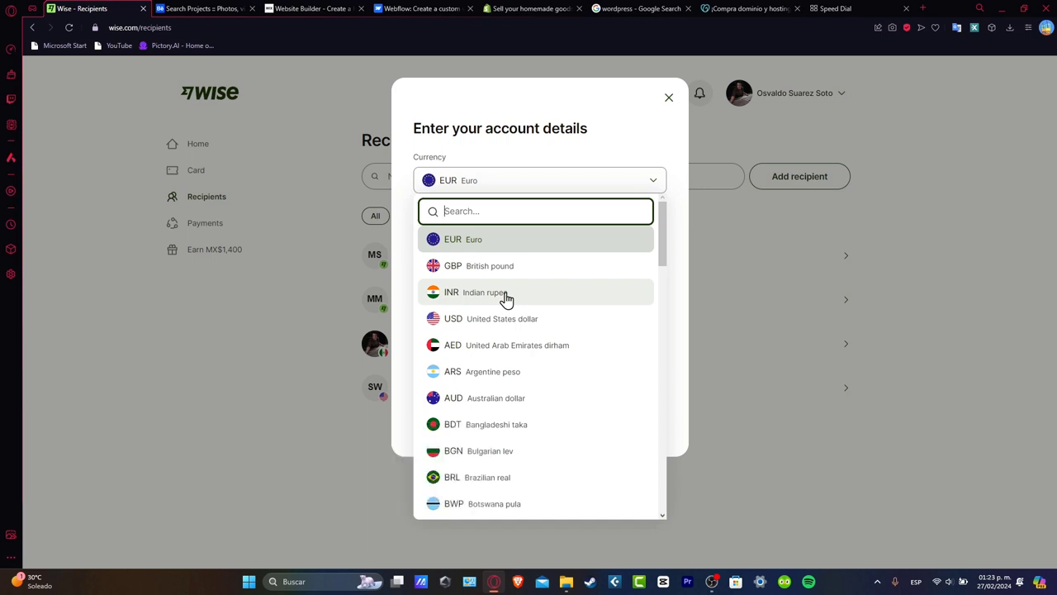
left_click(547, 317)
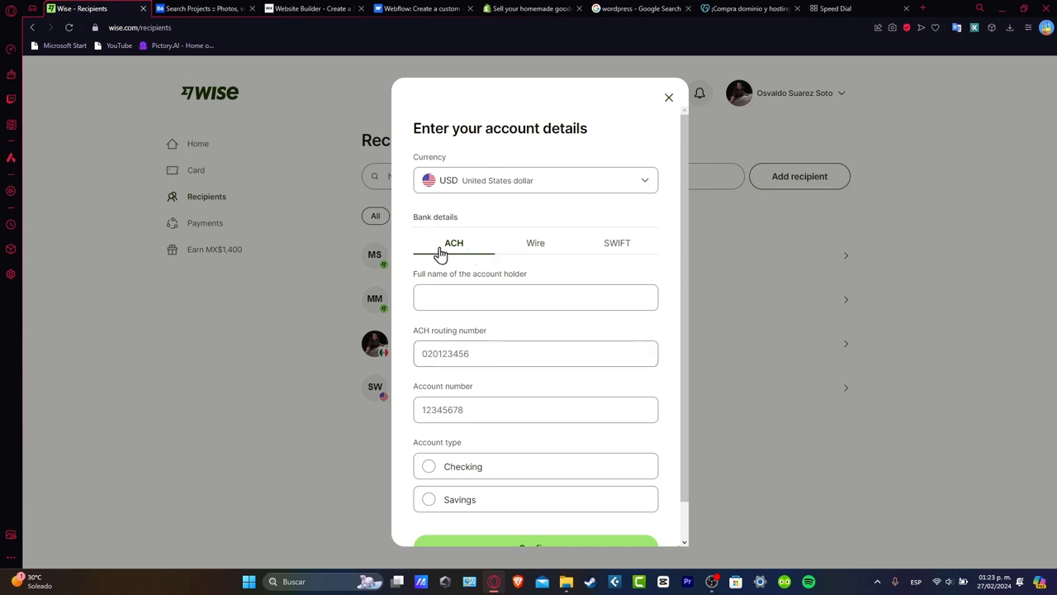
left_click(536, 250)
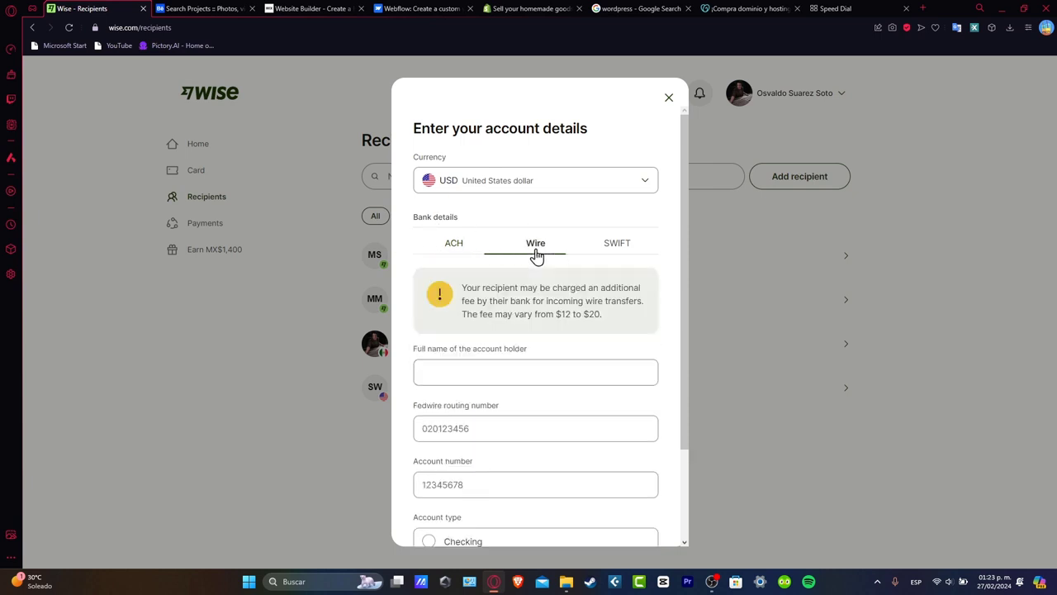
left_click(611, 252)
left_click(456, 250)
scroll(590, 375, "down", 1)
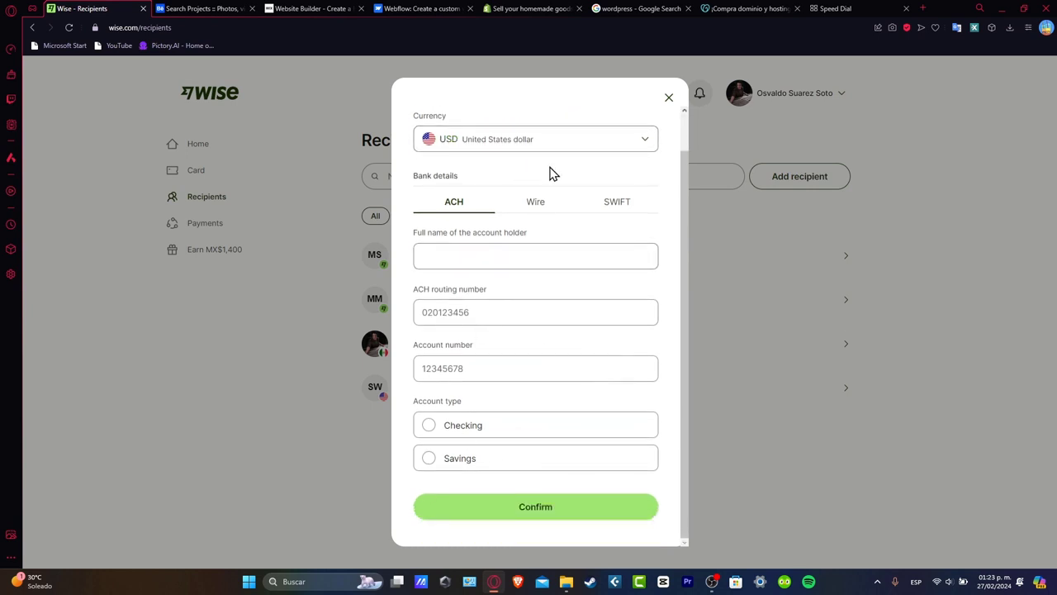
Step: Cancel the new recipient, view the last recipient's details, then return to the home page
left_click(670, 99)
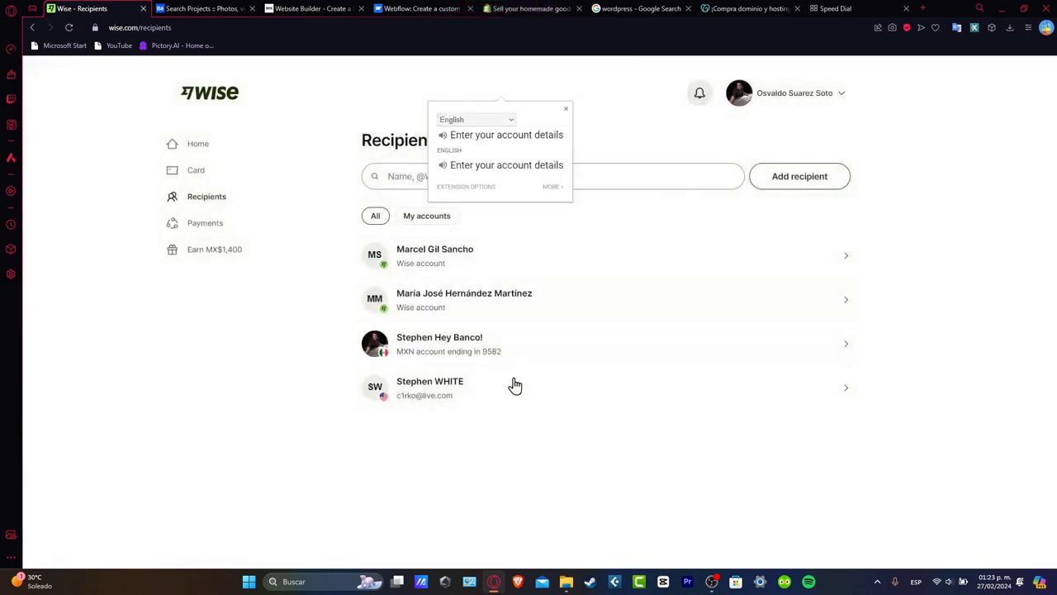
left_click(892, 350)
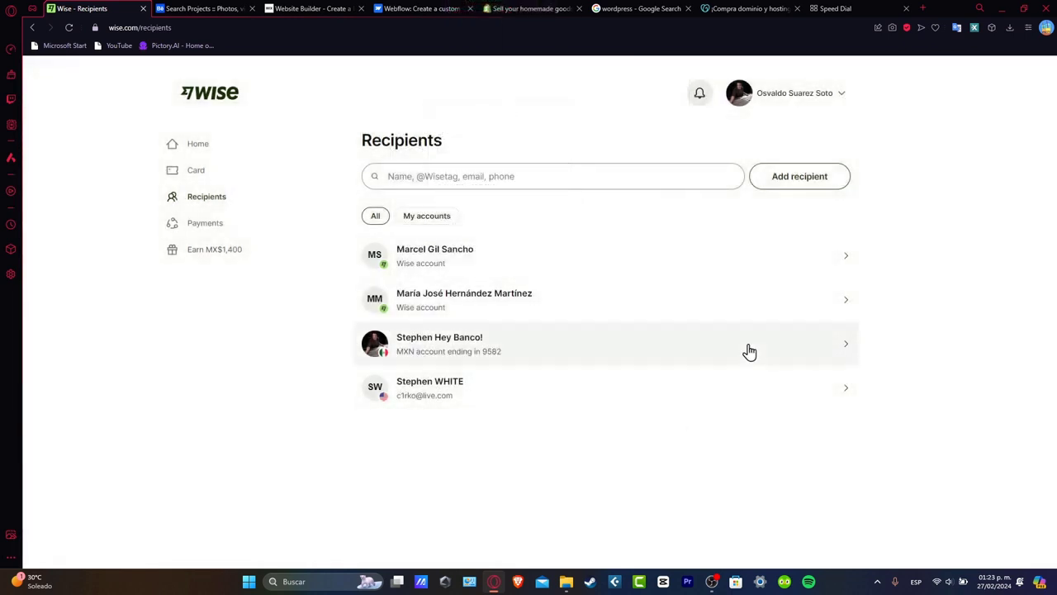
left_click(478, 384)
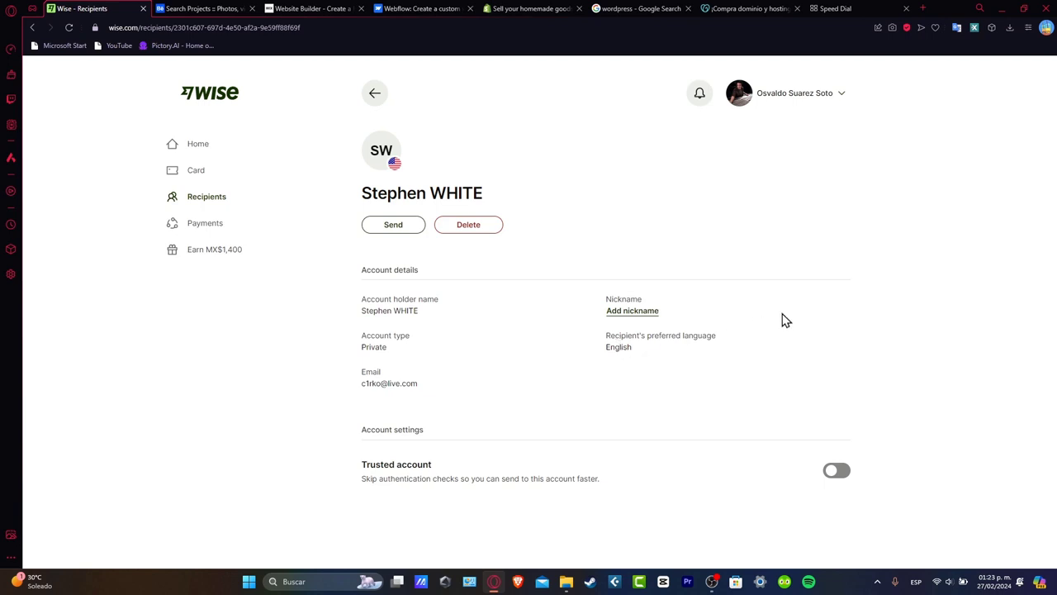
left_click(195, 144)
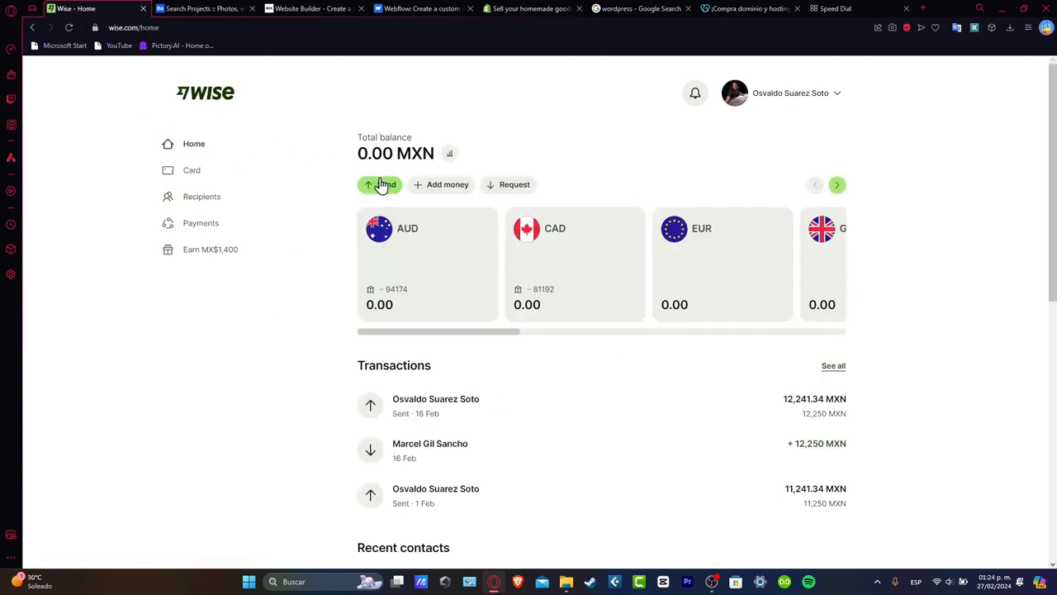
Step: Start a transfer sending exactly 100 USD, with the recipient receiving USD
left_click(380, 185)
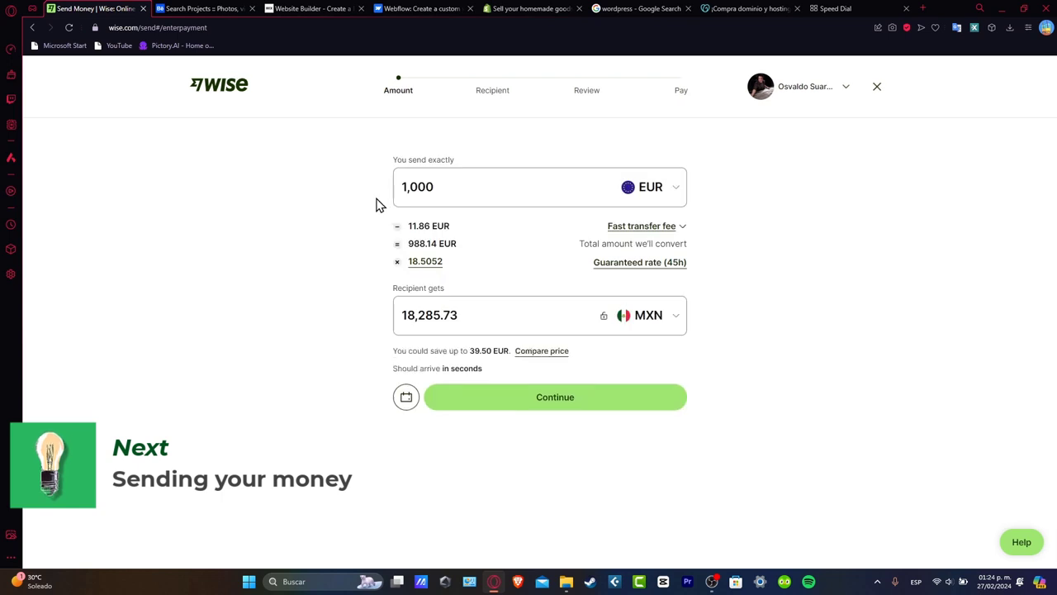
double_click(441, 186)
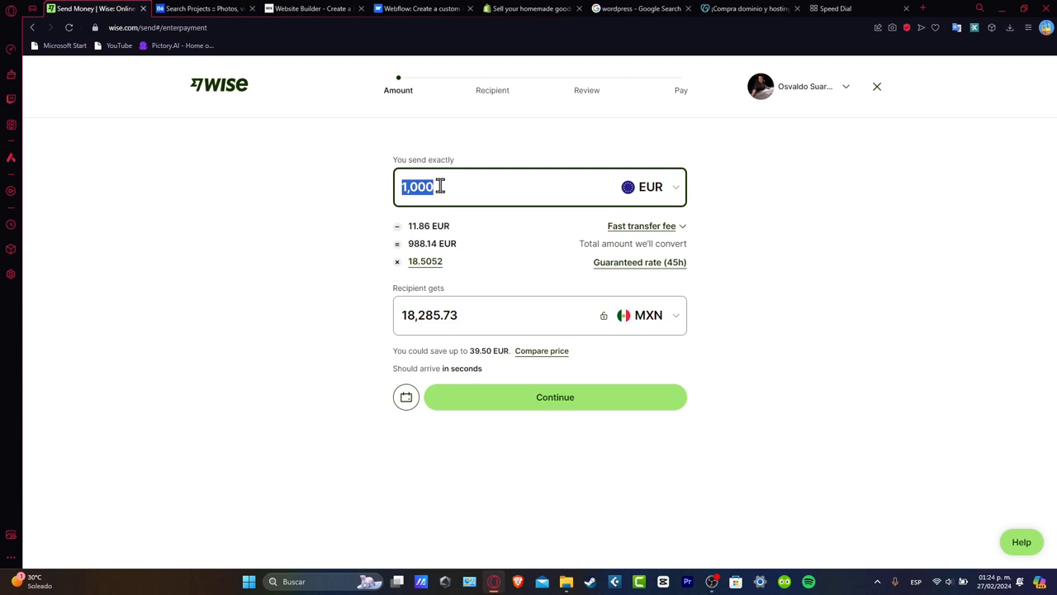
type("100")
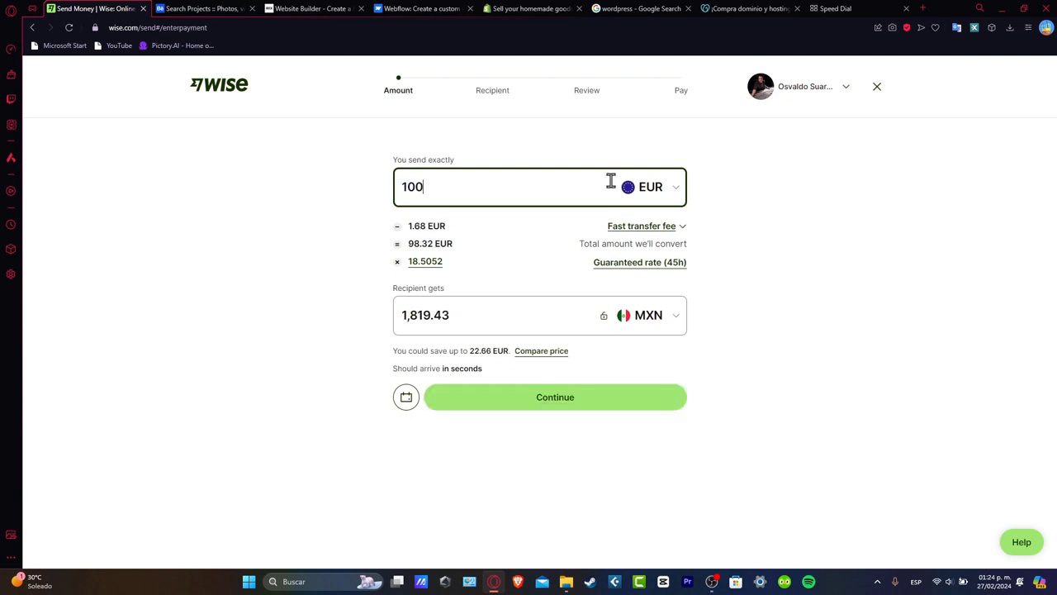
left_click(623, 186)
left_click(738, 331)
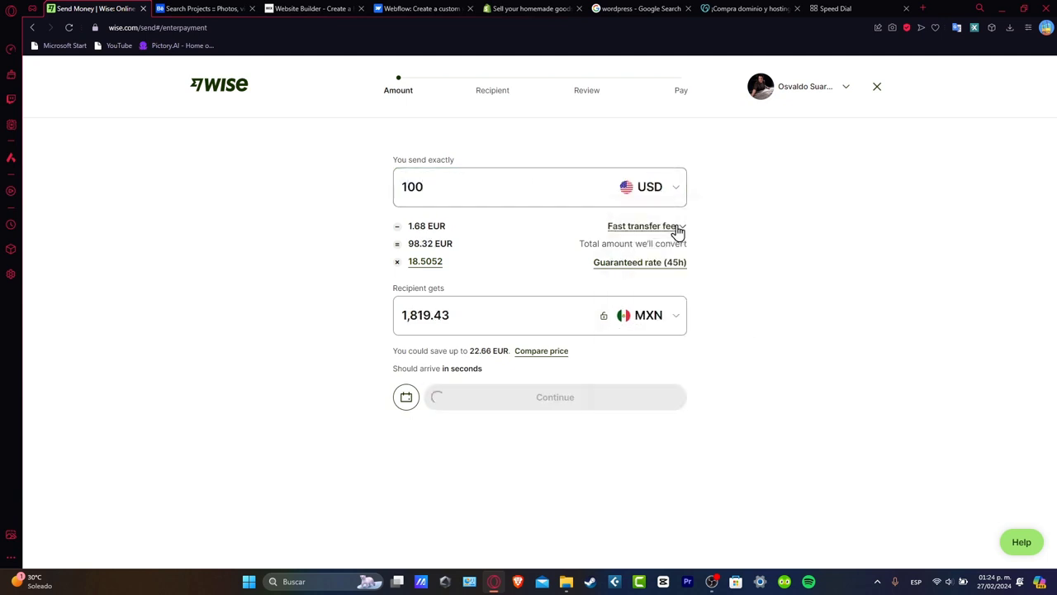
left_click(644, 357)
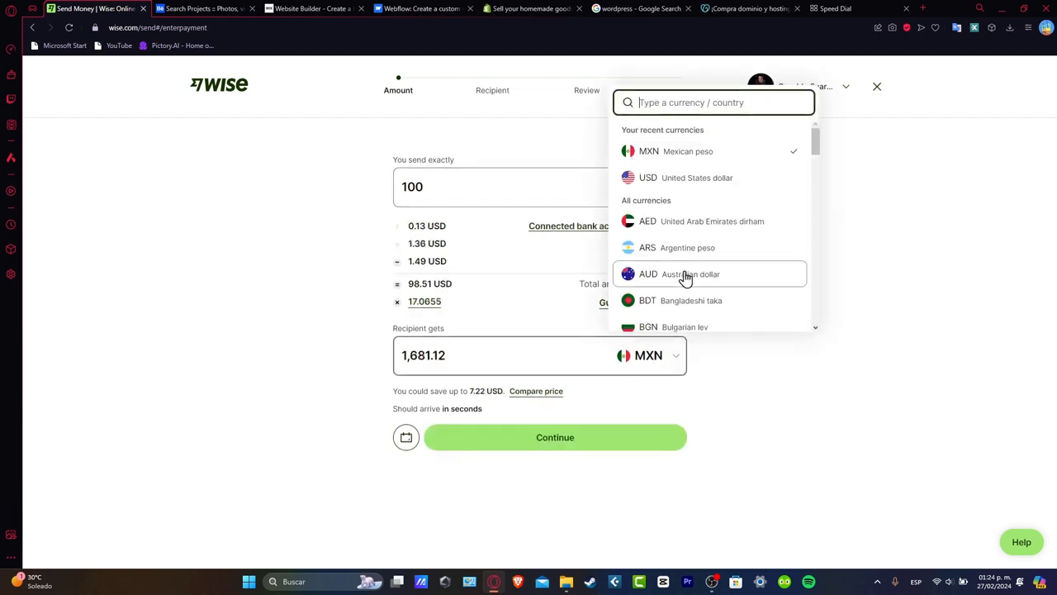
left_click(698, 176)
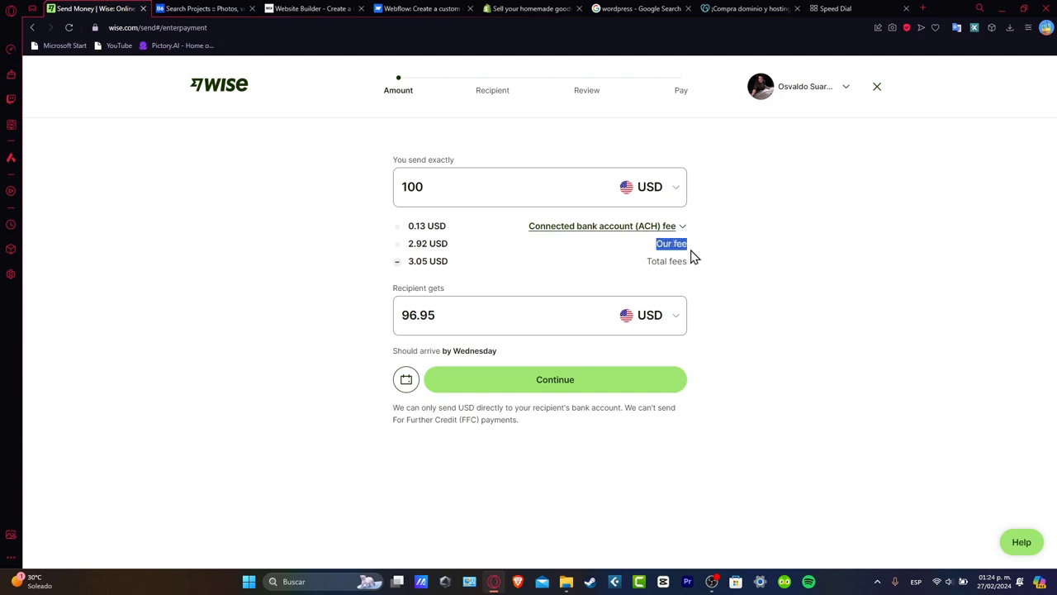
Step: Review the 3.05 USD fees and estimated arrival, then continue to recipient selection
left_click_drag(650, 261, 687, 261)
left_click_drag(412, 352, 502, 354)
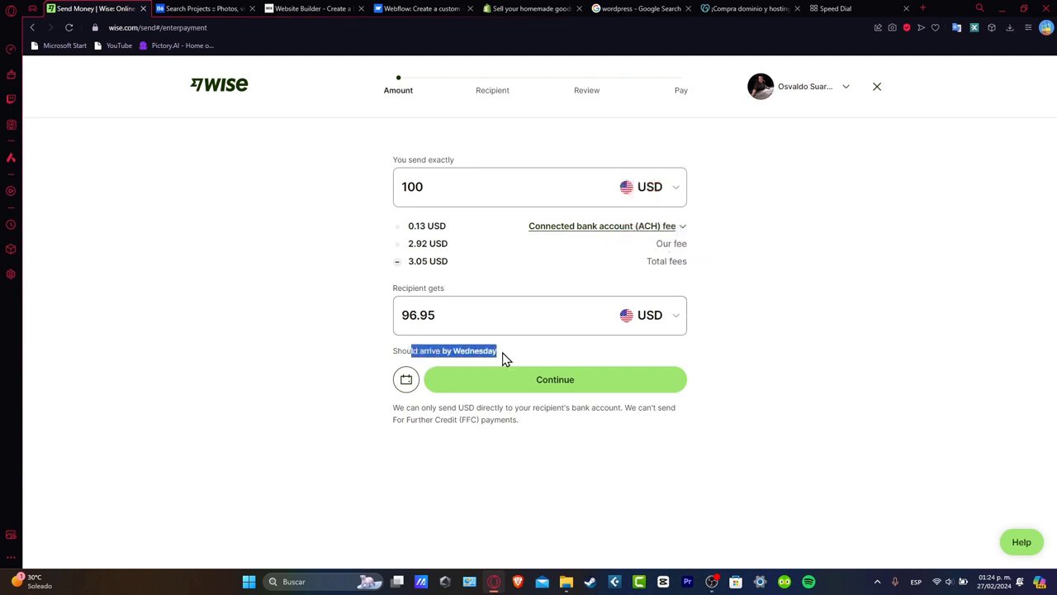
left_click(464, 387)
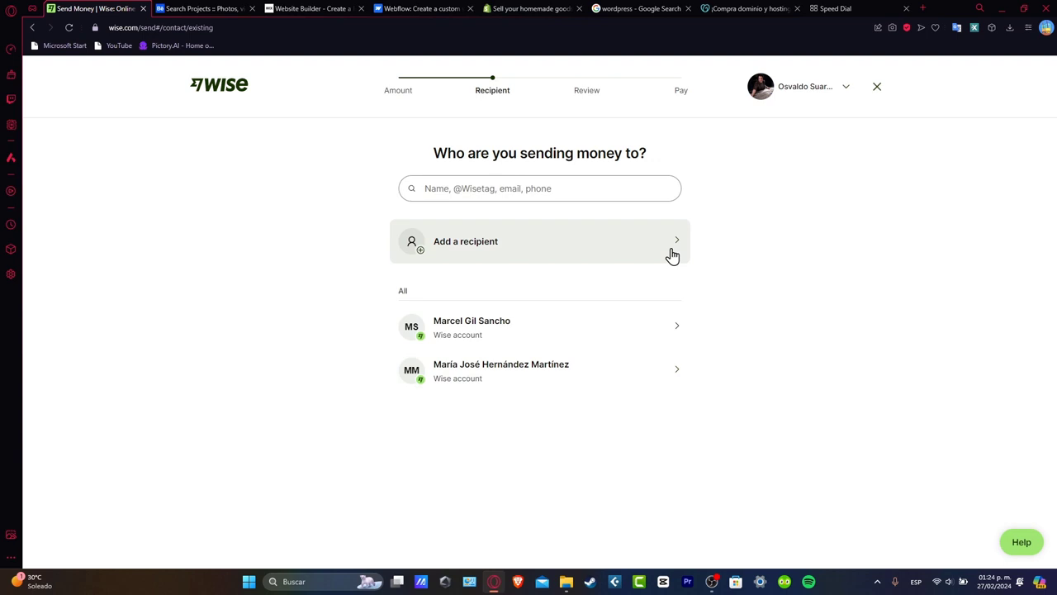
Step: Add a new recipient as Myself and review the ACH account detail fields
left_click(484, 247)
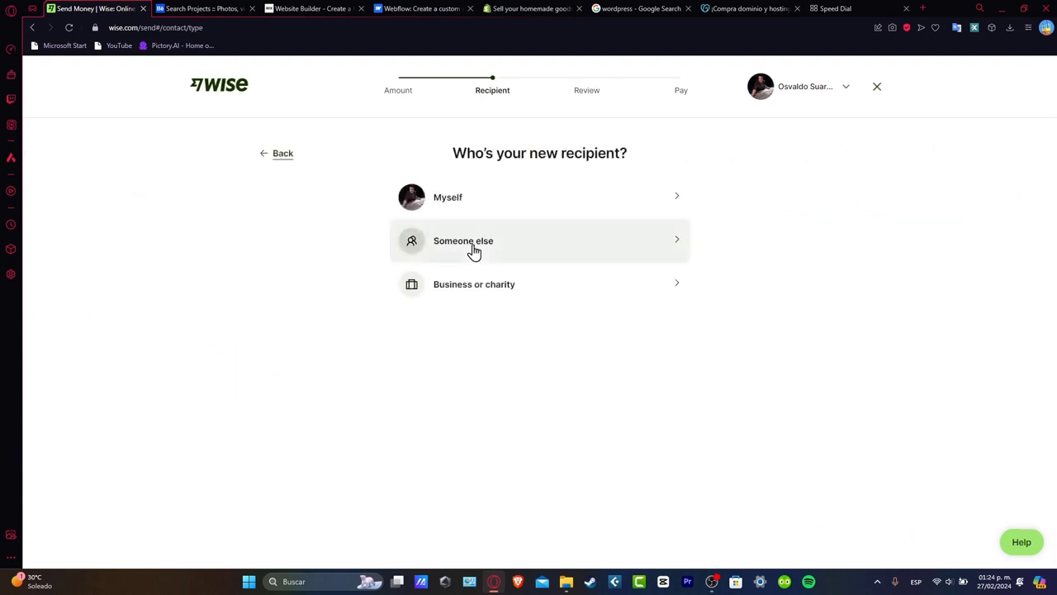
left_click(505, 210)
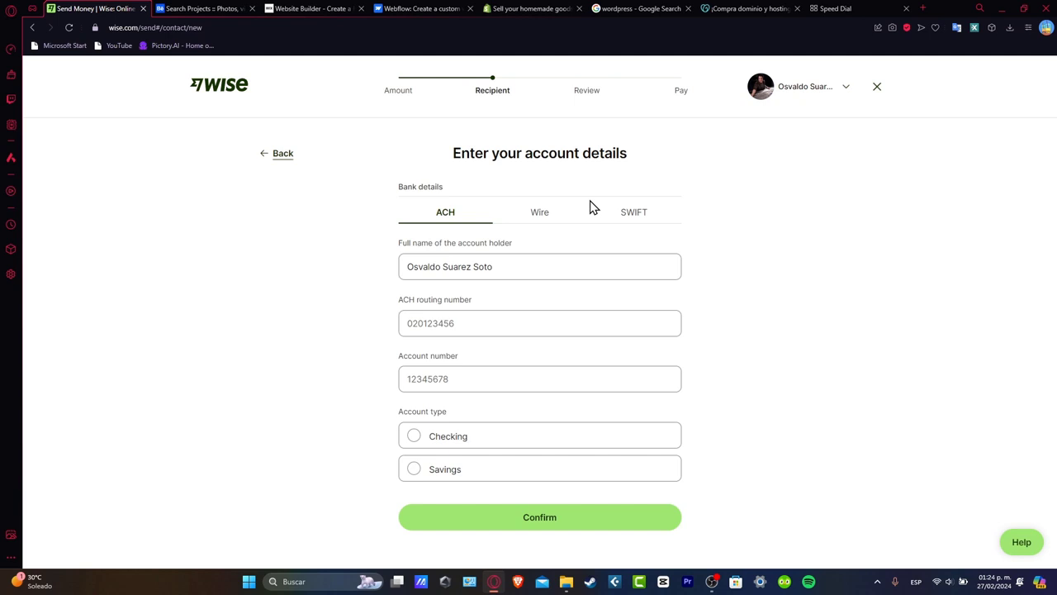
left_click_drag(388, 222, 685, 435)
left_click(503, 245)
Step: Switch between the Wire, SWIFT and ACH forms, ending on SWIFT bank details
left_click(529, 223)
left_click(623, 218)
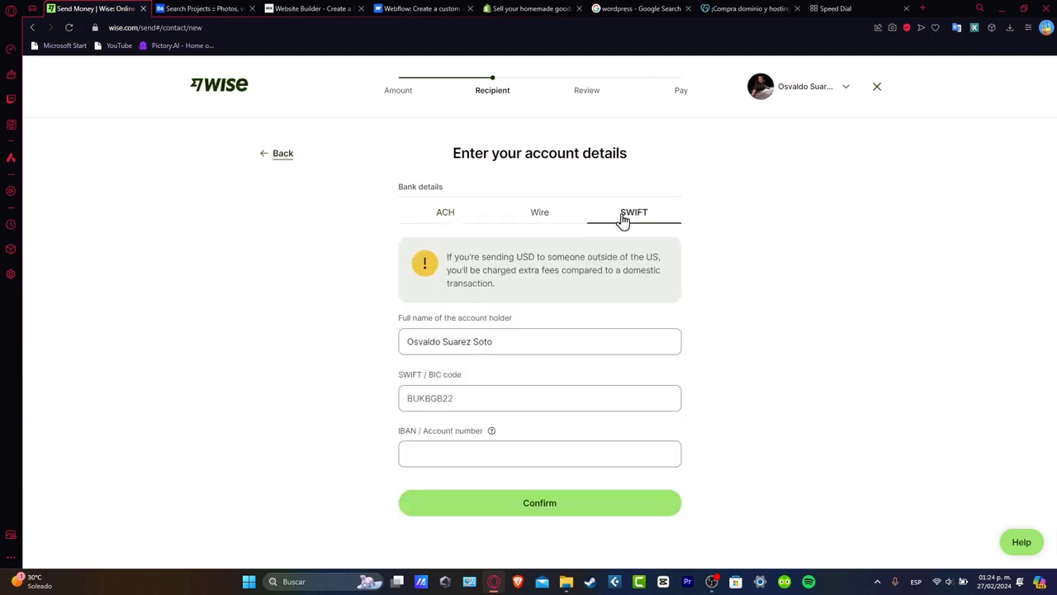
left_click(551, 221)
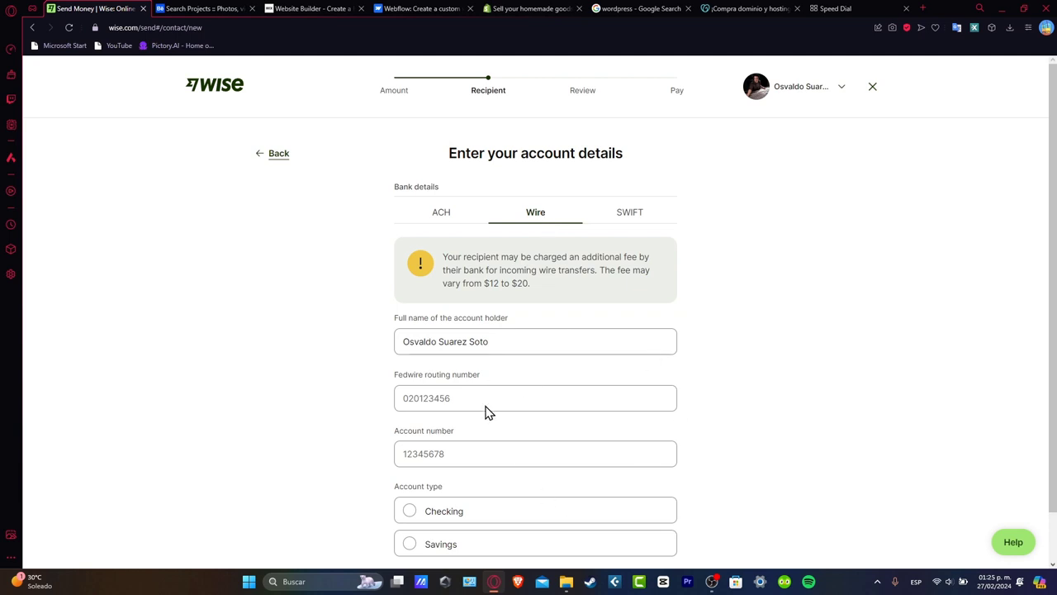
scroll(567, 374, "down", 1)
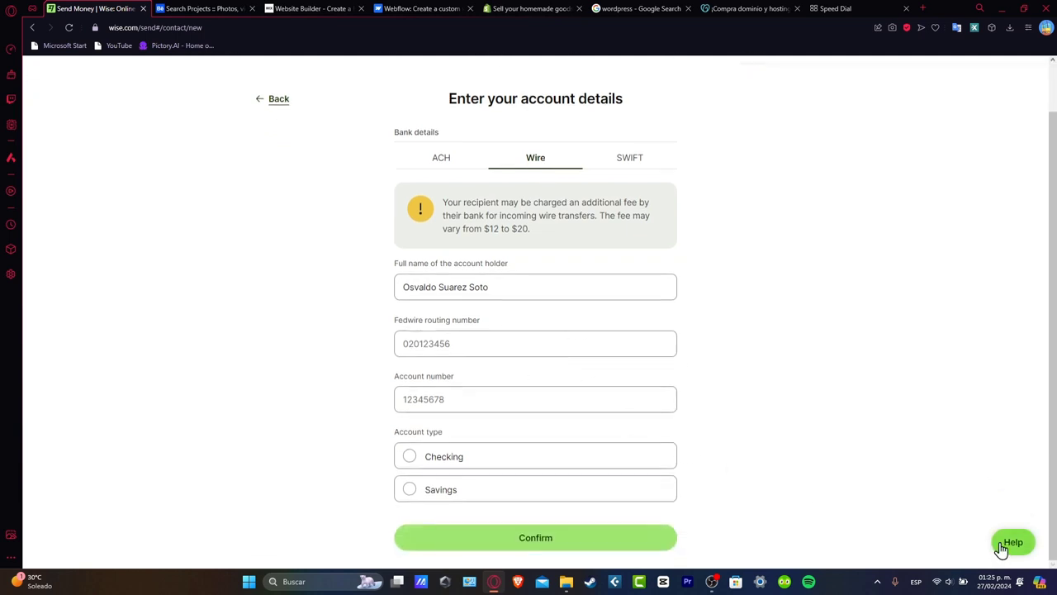
left_click(442, 164)
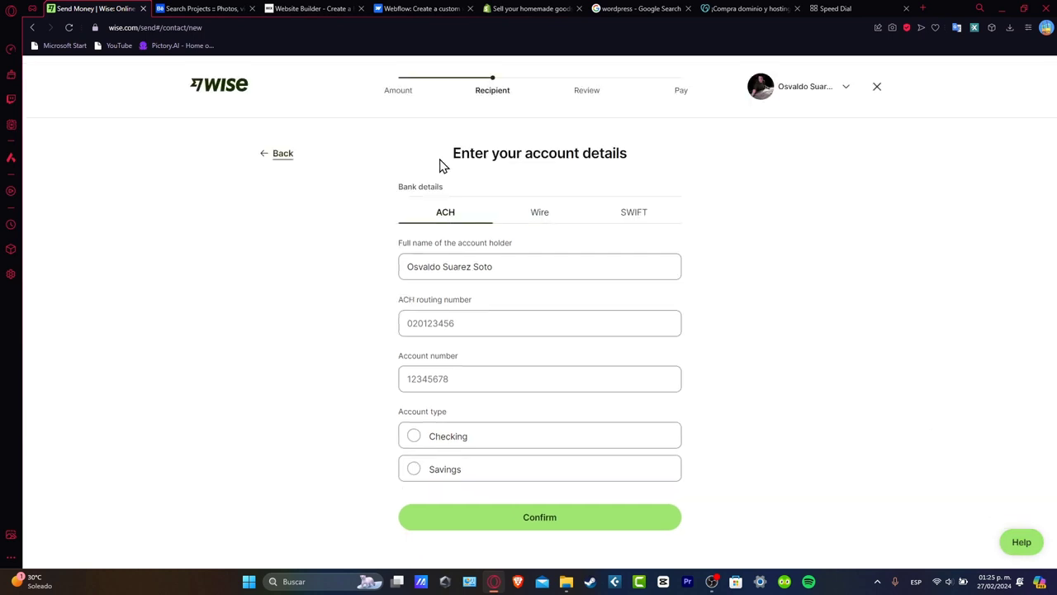
left_click(477, 325)
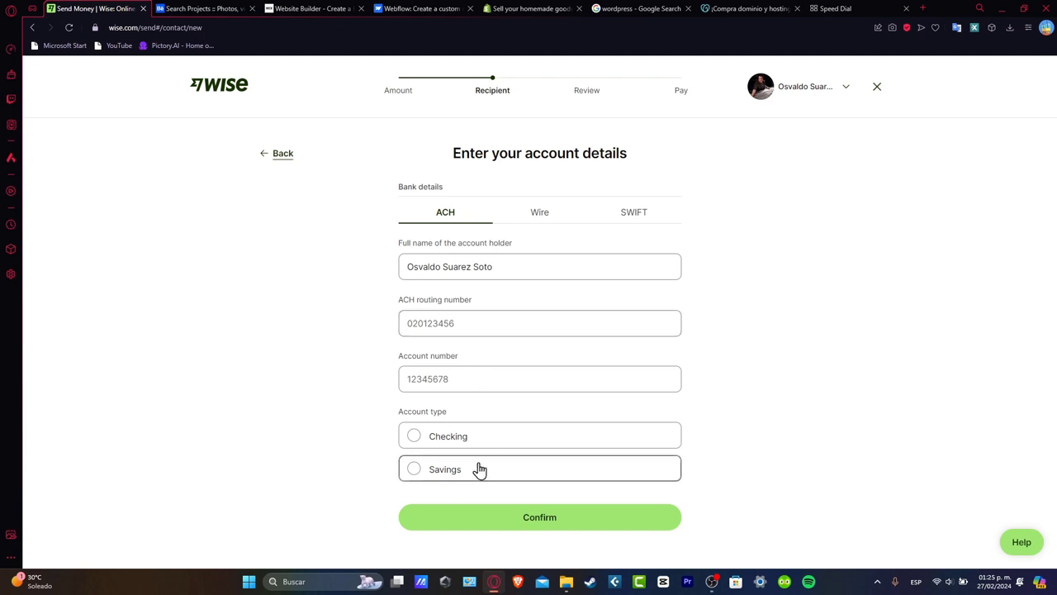
left_click(633, 221)
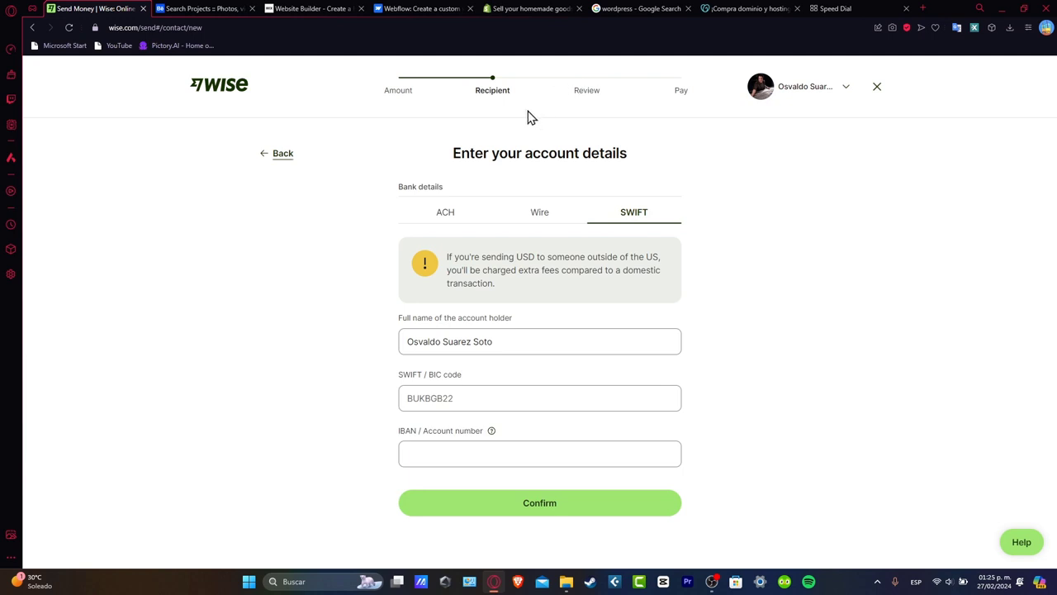
triple_click(677, 94)
left_click(693, 103)
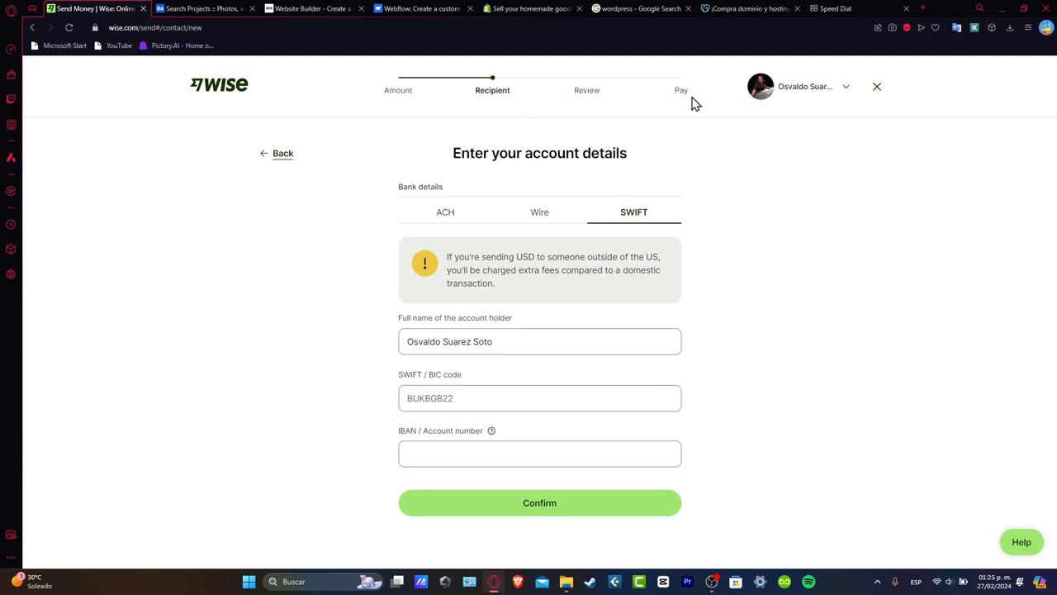
Step: Open the 16 February transfer of 12,241.34 MXN and keep its category as General
left_click(245, 97)
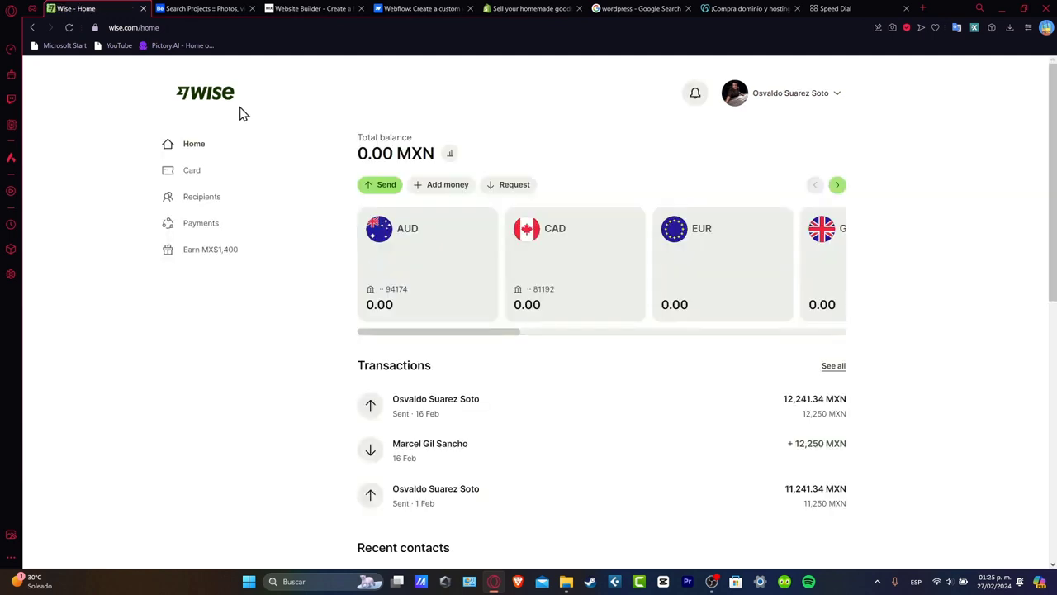
left_click(220, 204)
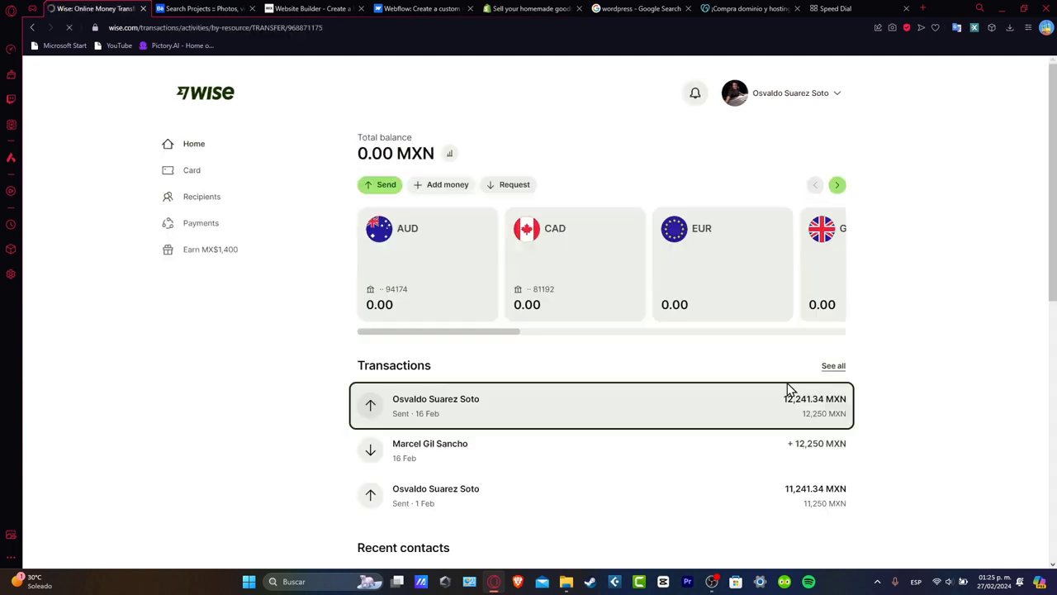
left_click(785, 395)
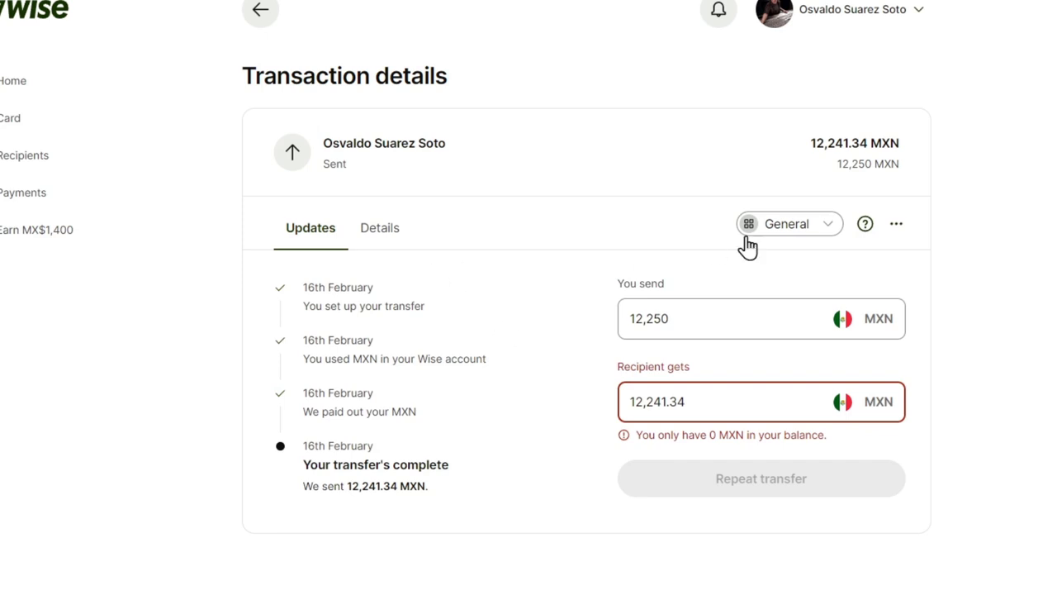
left_click(789, 235)
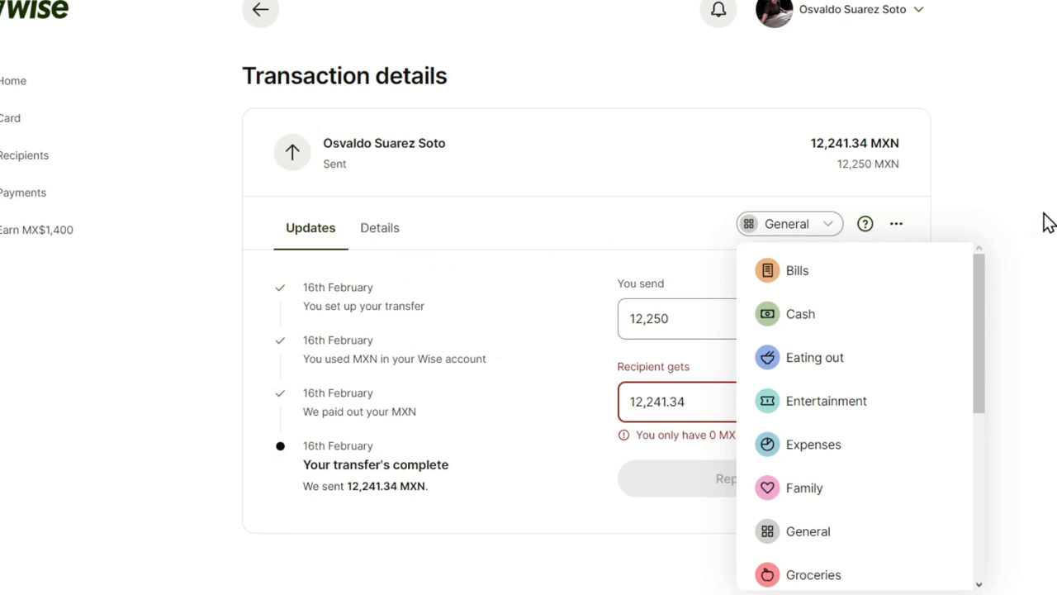
left_click(1033, 236)
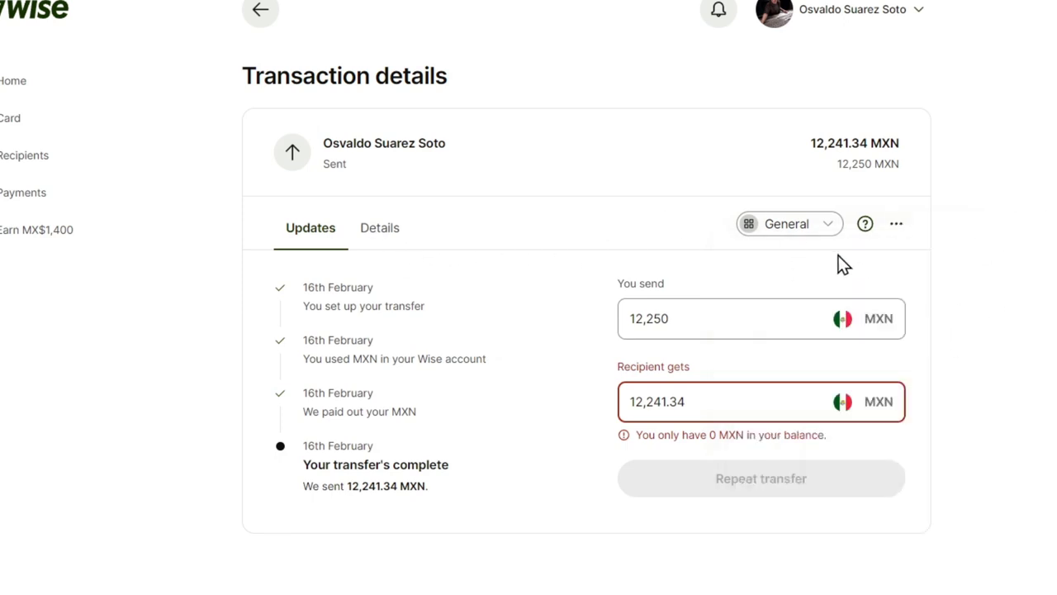